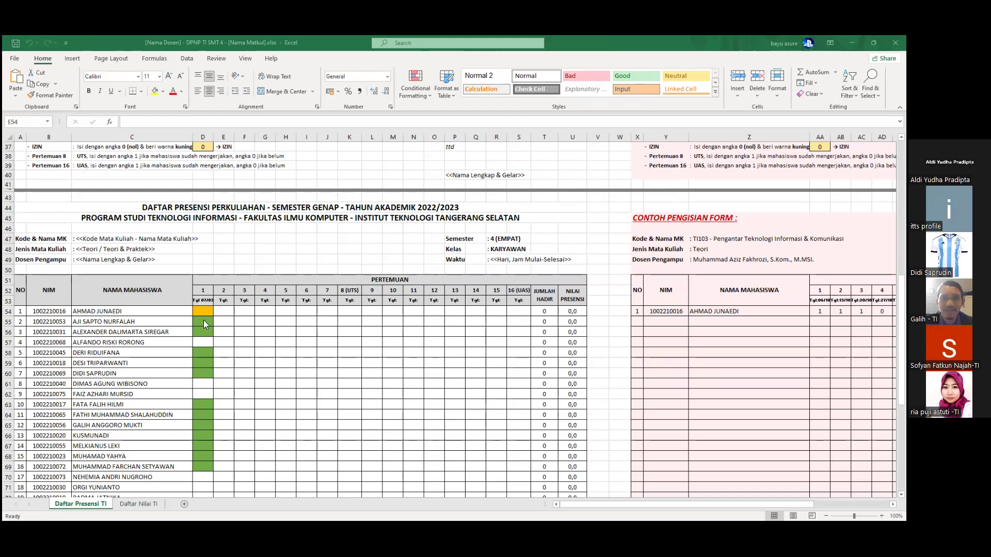
- Copy the green attendance cell D55 into the meeting 2 cells E54 and E55
{"action": "left_click", "coordinate": [203, 319]}
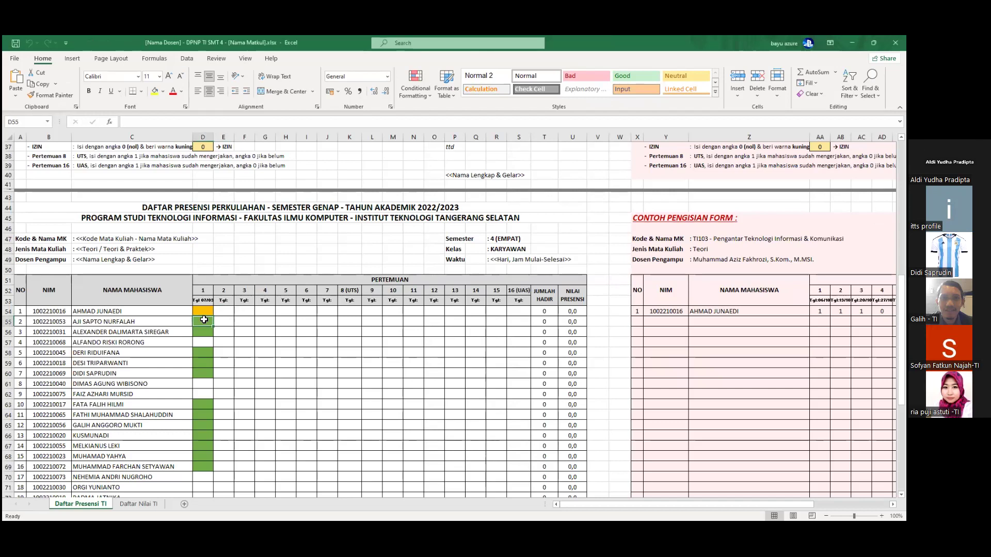
{"action": "key", "text": "ctrl+c"}
{"action": "left_click", "coordinate": [230, 311]}
{"action": "key", "text": "ctrl+v"}
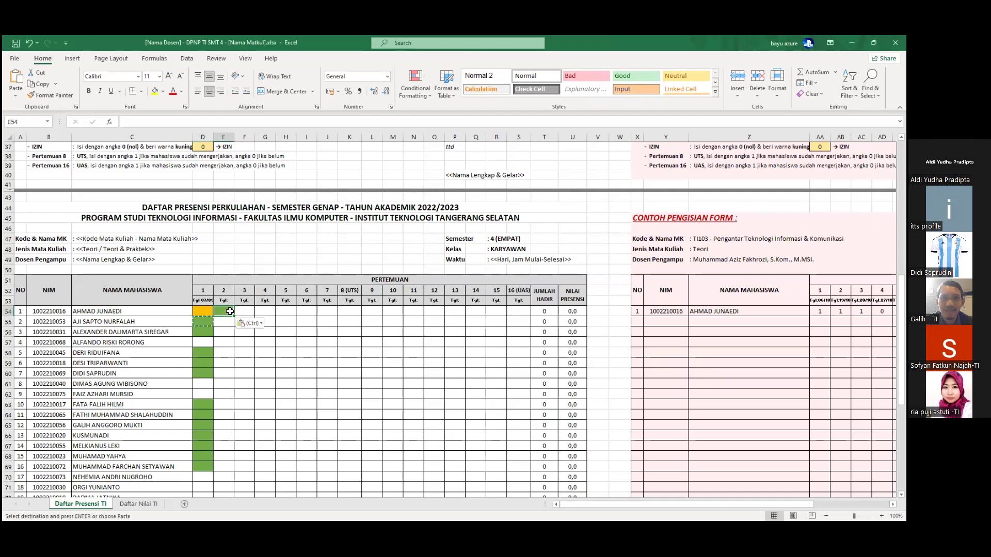
{"action": "left_click", "coordinate": [207, 322]}
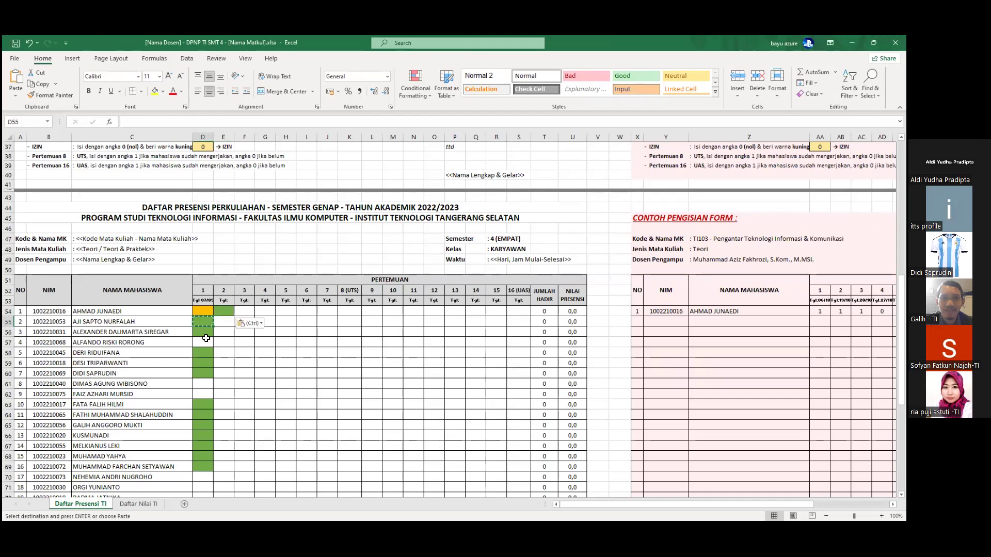
{"action": "left_click", "coordinate": [219, 323]}
{"action": "key", "text": "ctrl+v"}
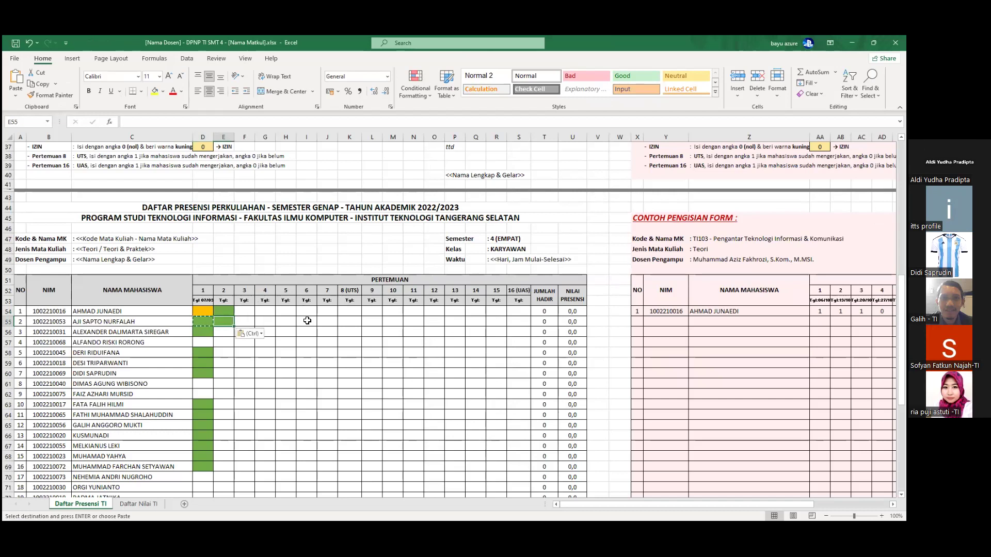
- Mark student 3 as attending meeting 2 by copying the green cell D56 into E56
{"action": "left_click", "coordinate": [206, 333]}
{"action": "key", "text": "ctrl+c"}
{"action": "left_click", "coordinate": [224, 332]}
{"action": "key", "text": "ctrl+v"}
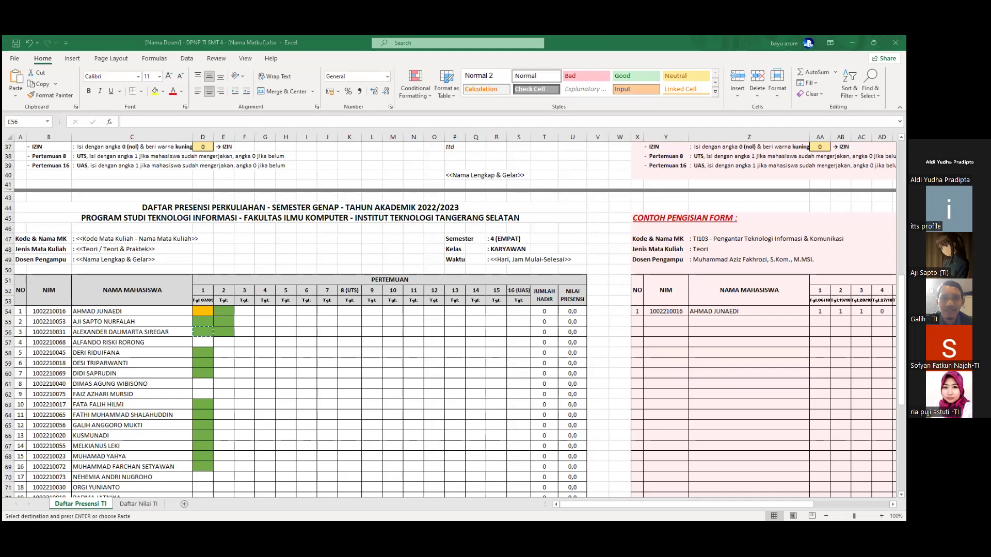
- Mark student 6 as attending meeting 2 by copying the green cell D59 into E59
{"action": "key", "text": "Left"}
{"action": "key", "text": "Down"}
{"action": "key", "text": "Down"}
{"action": "key", "text": "ctrl+v"}
{"action": "key", "text": "Down"}
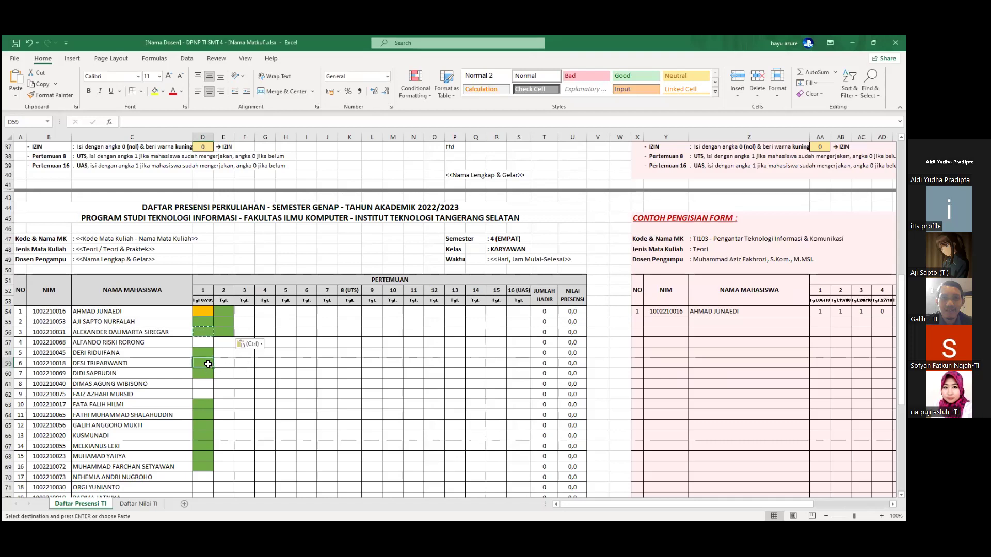
{"action": "key", "text": "ctrl+c"}
{"action": "left_click", "coordinate": [225, 361]}
{"action": "key", "text": "ctrl+v"}
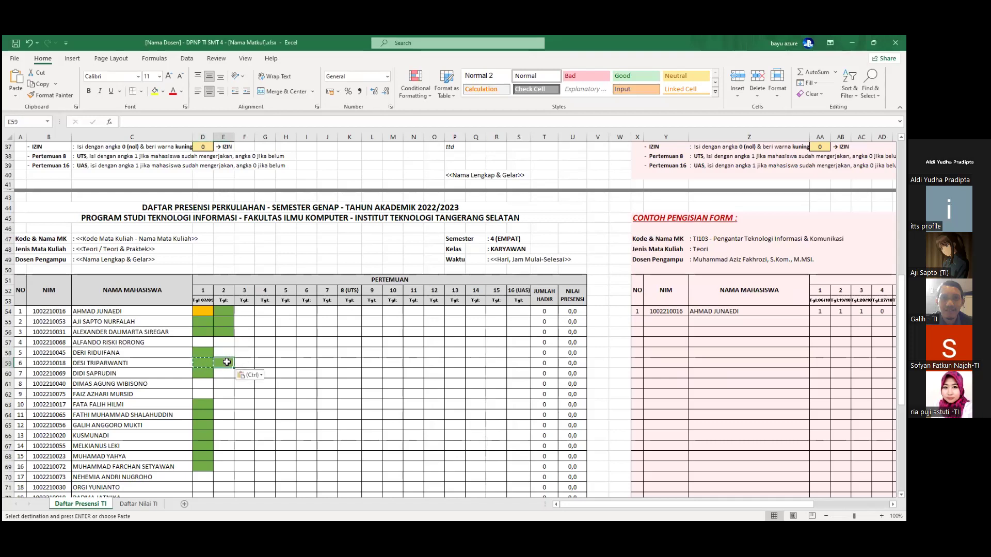
- Mark student 7 as attending meeting 2 by copying the green cell D60 into E60
{"action": "key", "text": "Left"}
{"action": "key", "text": "Down"}
{"action": "key", "text": "ctrl+c"}
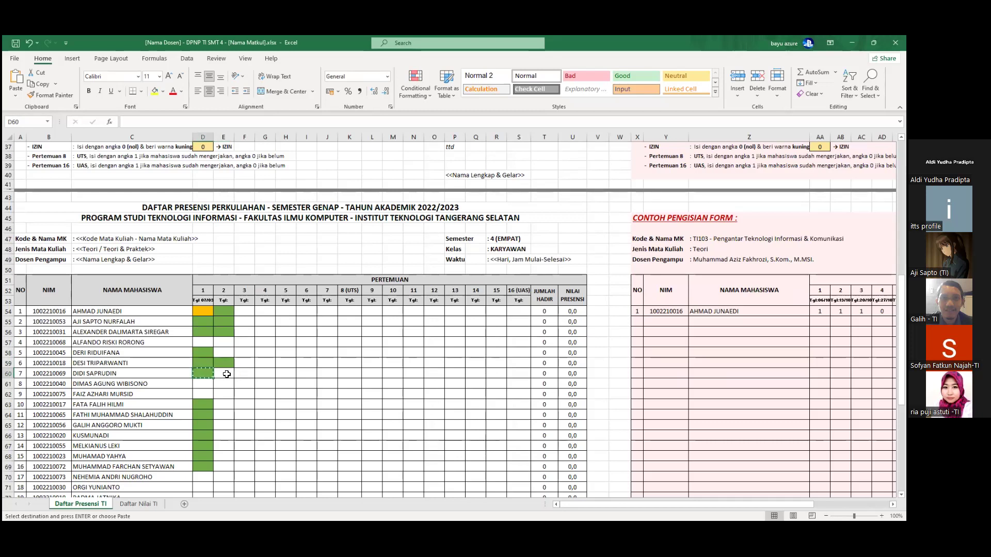
{"action": "left_click", "coordinate": [226, 374]}
{"action": "key", "text": "ctrl+v"}
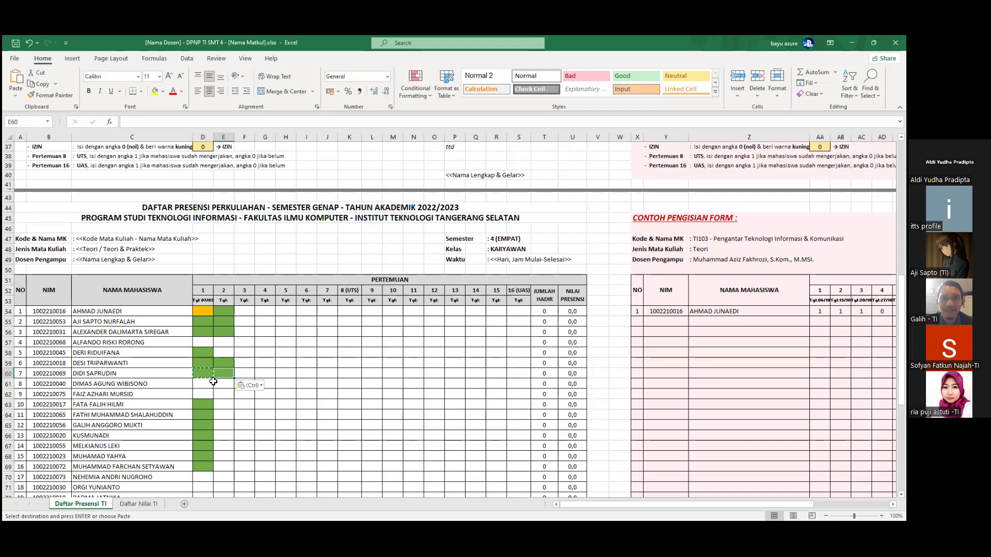
{"action": "left_click", "coordinate": [206, 394]}
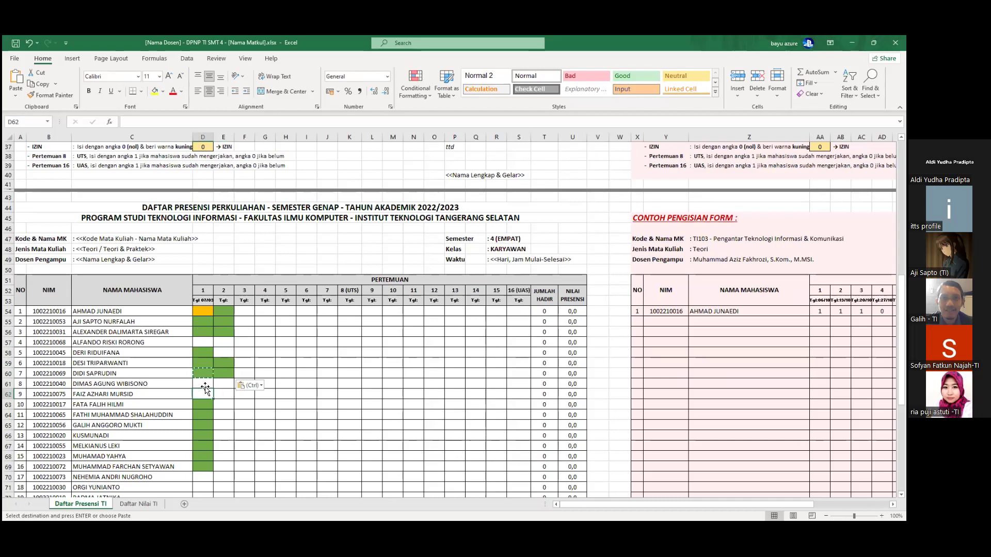
{"action": "left_click", "coordinate": [201, 385]}
{"action": "left_click", "coordinate": [203, 402]}
{"action": "key", "text": "ctrl+c"}
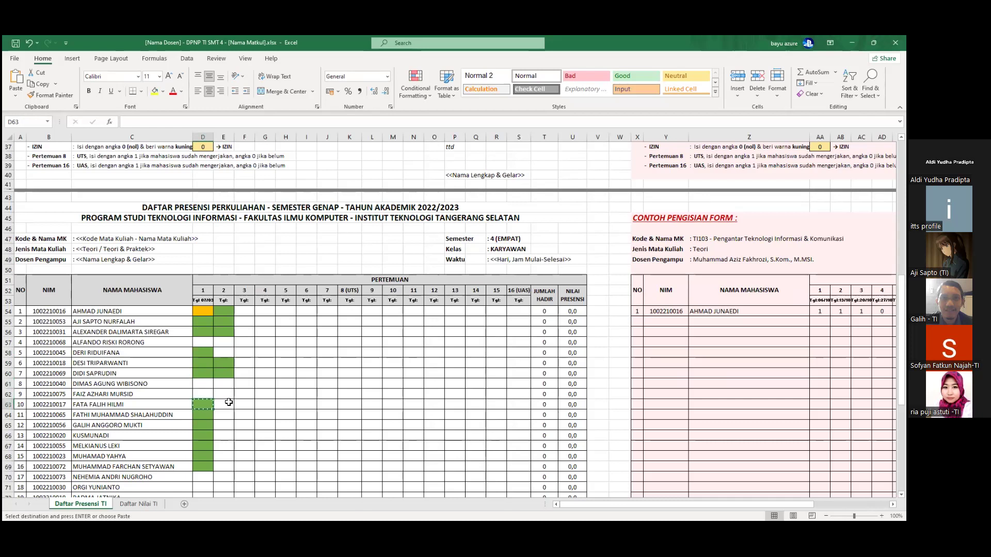
{"action": "left_click", "coordinate": [229, 401]}
{"action": "left_click", "coordinate": [203, 412]}
{"action": "key", "text": "ctrl+c"}
{"action": "left_click", "coordinate": [225, 415]}
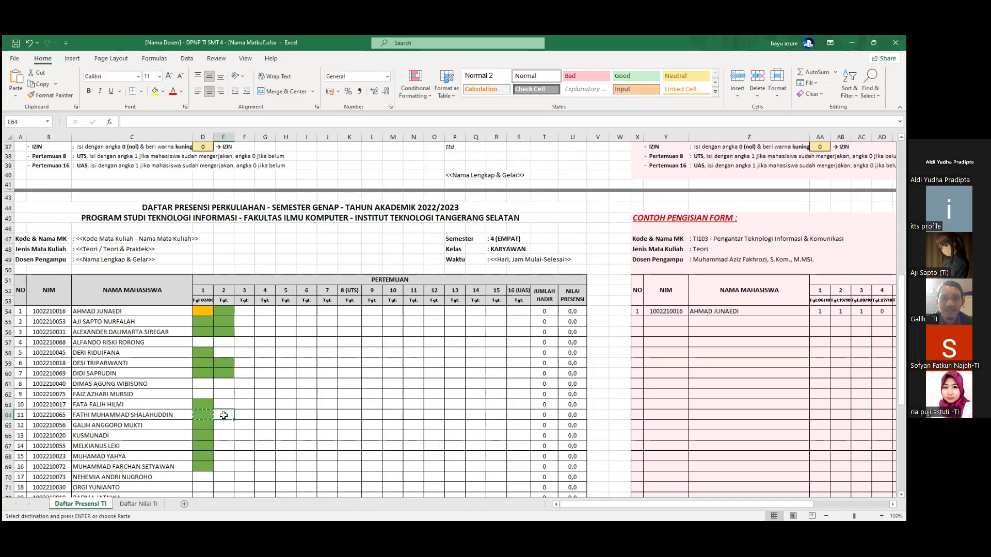
- Copy the green meeting 1 cells D65 and D66 into the meeting 2 cells E65 and E66
{"action": "left_click", "coordinate": [206, 424]}
{"action": "key", "text": "ctrl+c"}
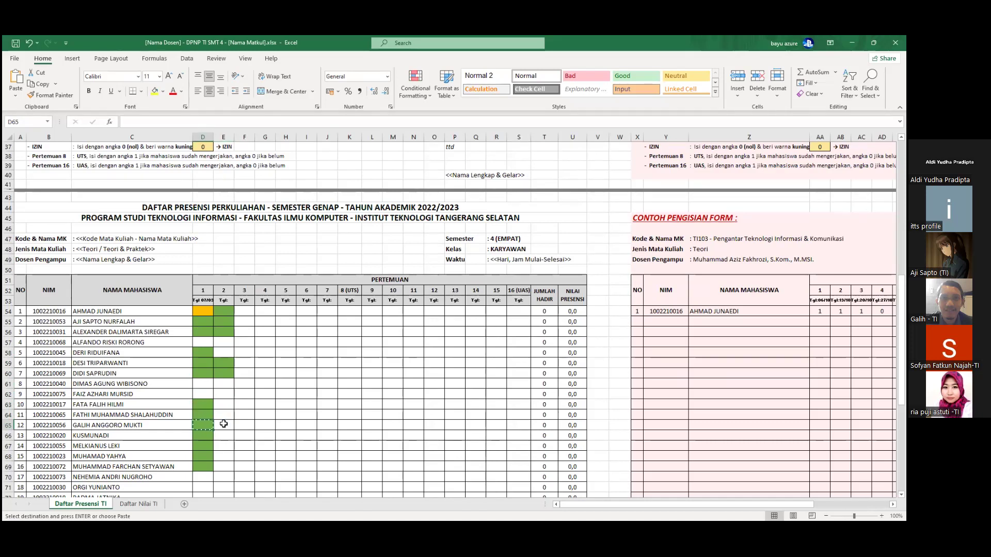
{"action": "left_click", "coordinate": [224, 424]}
{"action": "key", "text": "ctrl+v"}
{"action": "left_click", "coordinate": [202, 433]}
{"action": "key", "text": "ctrl+c"}
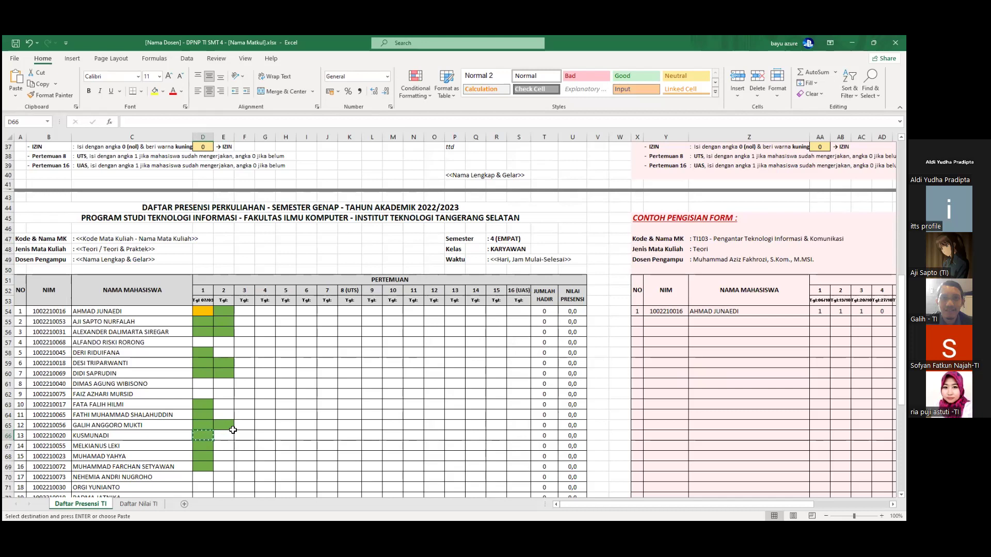
{"action": "left_click", "coordinate": [225, 437]}
{"action": "key", "text": "ctrl+v"}
- Copy the green meeting 1 cells D67 and D68 into the meeting 2 cells E67 and E68
{"action": "key", "text": "Down"}
{"action": "key", "text": "Left"}
{"action": "key", "text": "ctrl+c"}
{"action": "left_click", "coordinate": [225, 446]}
{"action": "key", "text": "ctrl+v"}
{"action": "key", "text": "Down"}
{"action": "key", "text": "Left"}
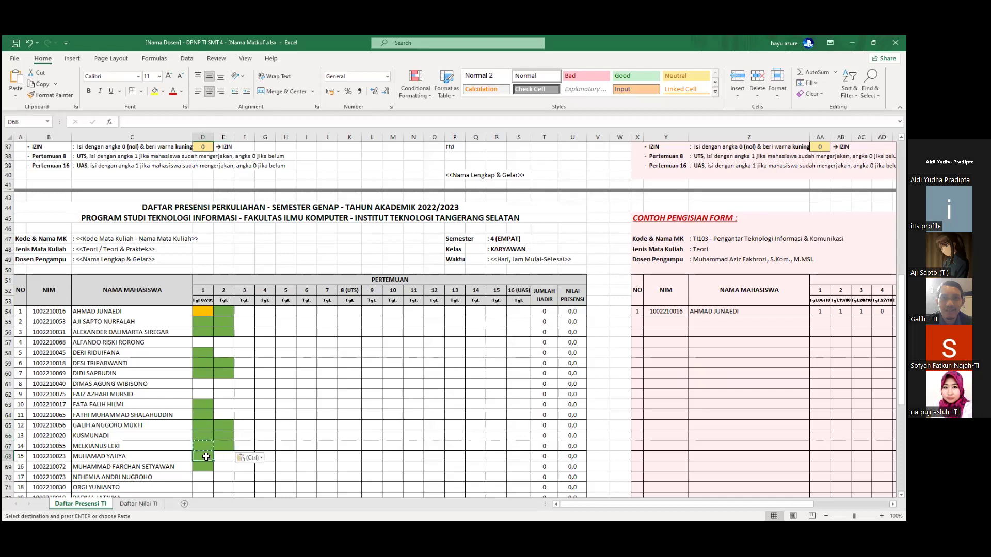
{"action": "key", "text": "ctrl+c"}
{"action": "left_click", "coordinate": [225, 456]}
{"action": "key", "text": "ctrl+v"}
- Mark student 16 as attending meeting 2 by copying the green cell D69 into E69
{"action": "key", "text": "Down"}
{"action": "key", "text": "Left"}
{"action": "key", "text": "ctrl+c"}
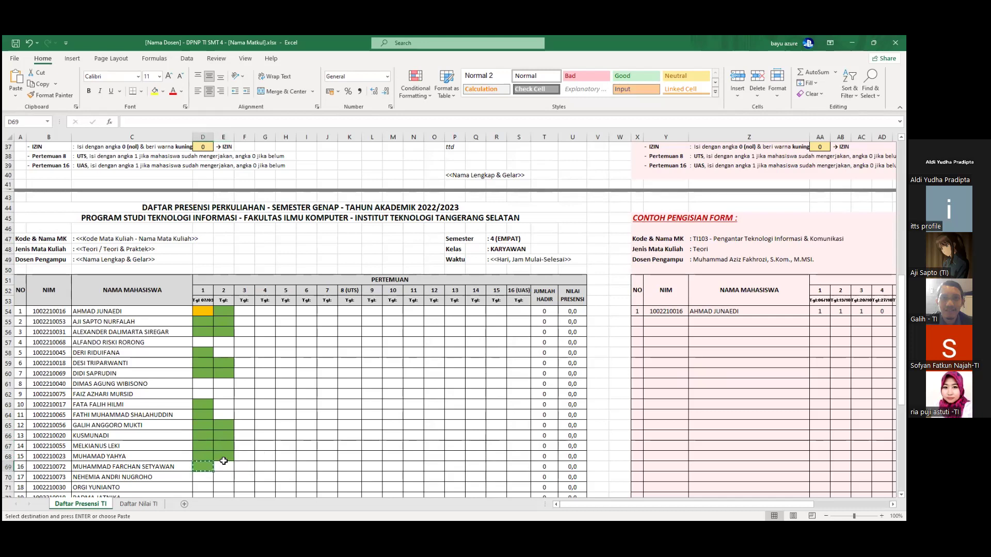
{"action": "left_click", "coordinate": [222, 465]}
{"action": "key", "text": "ctrl+v"}
- Mark student 21 as attending meeting 2 by copying the green cell D74 into E74
{"action": "scroll", "coordinate": [221, 455], "scroll_direction": "down", "scroll_amount": 3}
{"action": "key", "text": "Down"}
{"action": "key", "text": "Down"}
{"action": "key", "text": "Down"}
{"action": "key", "text": "Down"}
{"action": "key", "text": "Down"}
{"action": "key", "text": "Left"}
{"action": "key", "text": "ctrl+c"}
{"action": "left_click", "coordinate": [228, 439]}
{"action": "key", "text": "ctrl+v"}
{"action": "key", "text": "Left"}
{"action": "key", "text": "Up"}
{"action": "key", "text": "ctrl+c"}
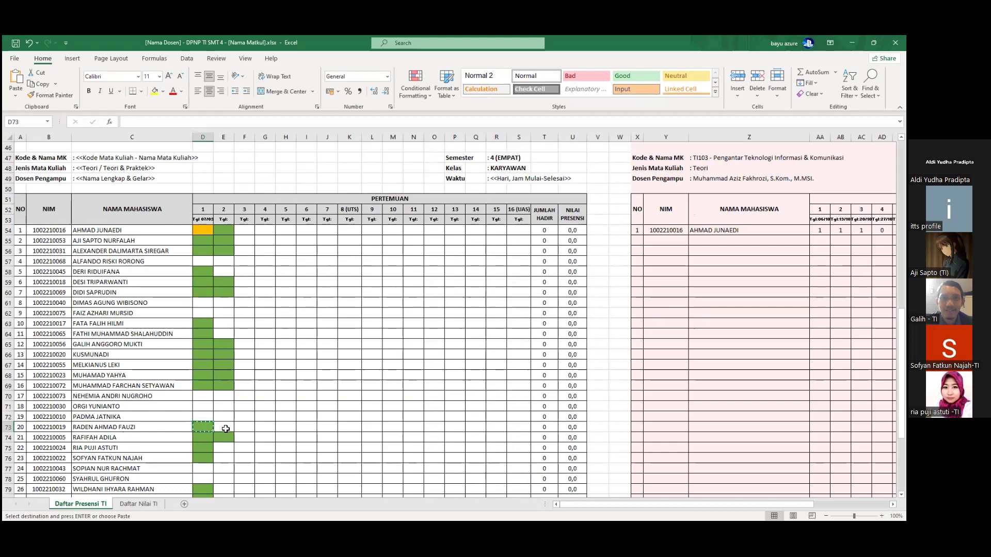
- Copy the green meeting 1 cells D75 and D76 into the meeting 2 cells E75 and E76
{"action": "left_click", "coordinate": [205, 449]}
{"action": "left_click", "coordinate": [224, 448]}
{"action": "key", "text": "ctrl+v"}
{"action": "left_click", "coordinate": [203, 458]}
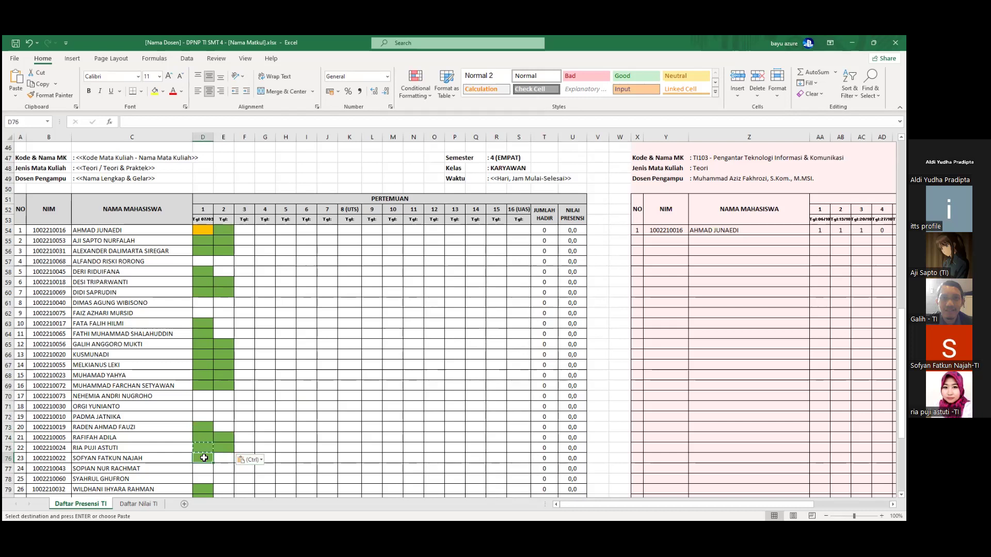
{"action": "key", "text": "ctrl+c"}
{"action": "left_click", "coordinate": [220, 457]}
{"action": "key", "text": "ctrl+v"}
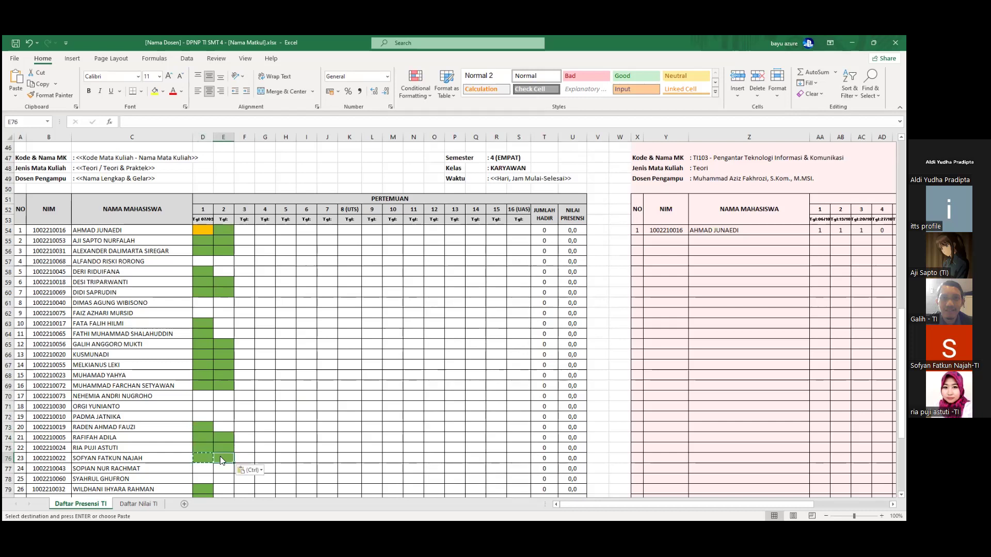
- Mark student 26 as attending meeting 2 by copying the green cell D79 into E79
{"action": "scroll", "coordinate": [205, 406], "scroll_direction": "down", "scroll_amount": 3}
{"action": "key", "text": "ctrl"}
{"action": "left_click", "coordinate": [209, 396]}
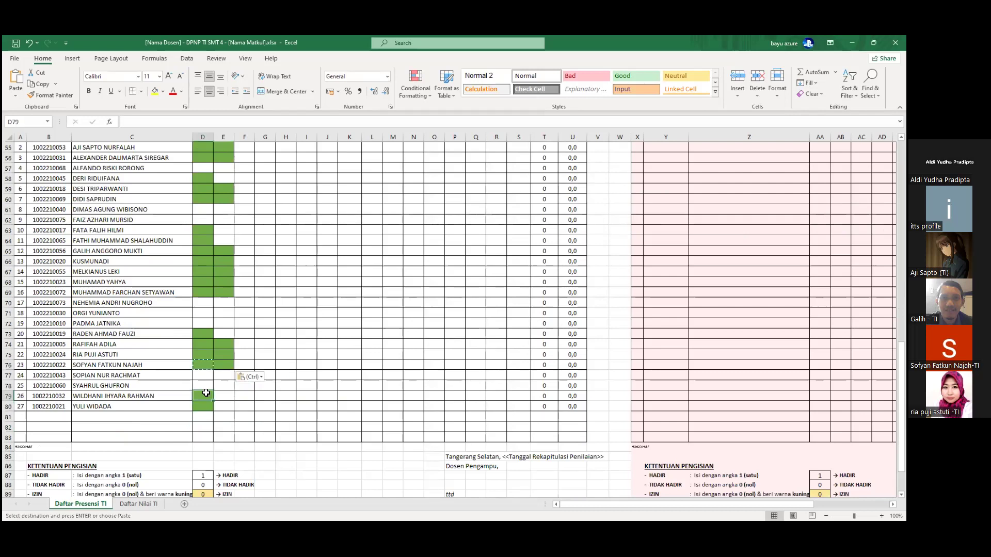
{"action": "key", "text": "Delete"}
{"action": "key", "text": "ctrl+c"}
{"action": "left_click", "coordinate": [226, 395]}
{"action": "key", "text": "ctrl+v"}
{"action": "left_click", "coordinate": [207, 407]}
{"action": "key", "text": "ctrl+c"}
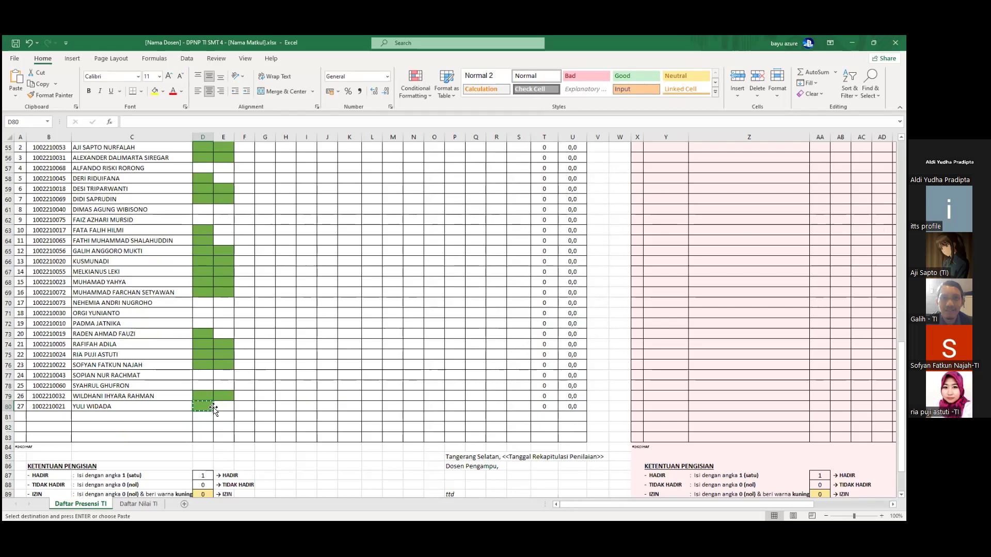
{"action": "left_click", "coordinate": [250, 368]}
- Add the date 14/03 after "Tgl:" in the meeting 2 header cell E53
{"action": "scroll", "coordinate": [252, 370], "scroll_direction": "up", "scroll_amount": 8}
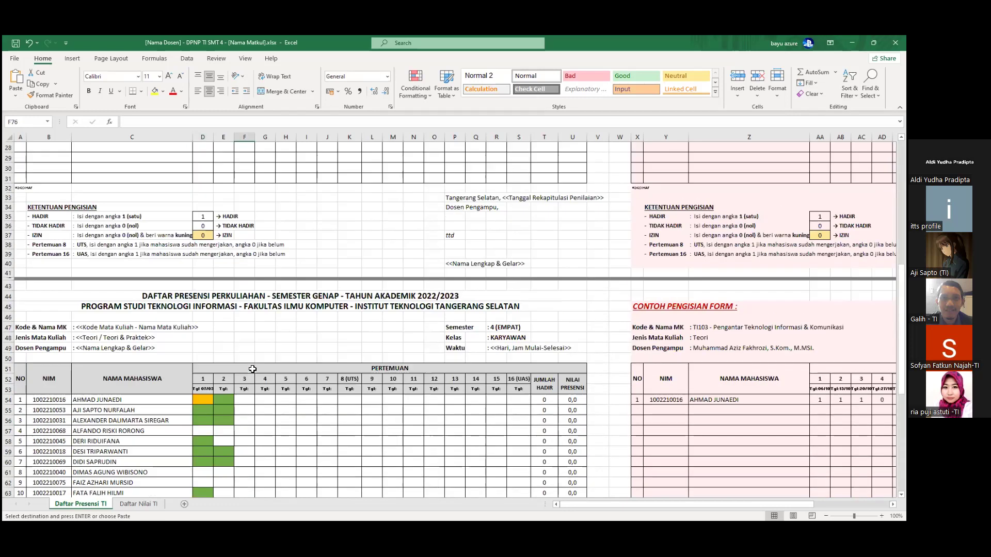
{"action": "scroll", "coordinate": [253, 369], "scroll_direction": "down", "scroll_amount": 13}
{"action": "scroll", "coordinate": [246, 342], "scroll_direction": "up", "scroll_amount": 3}
{"action": "scroll", "coordinate": [246, 343], "scroll_direction": "up", "scroll_amount": 6}
{"action": "scroll", "coordinate": [247, 343], "scroll_direction": "down", "scroll_amount": 2}
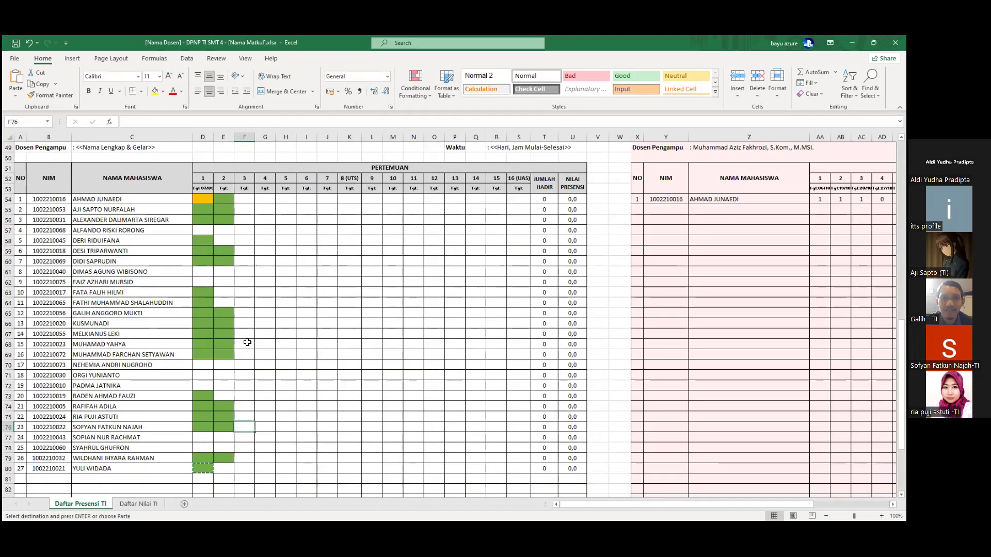
{"action": "left_click", "coordinate": [222, 221]}
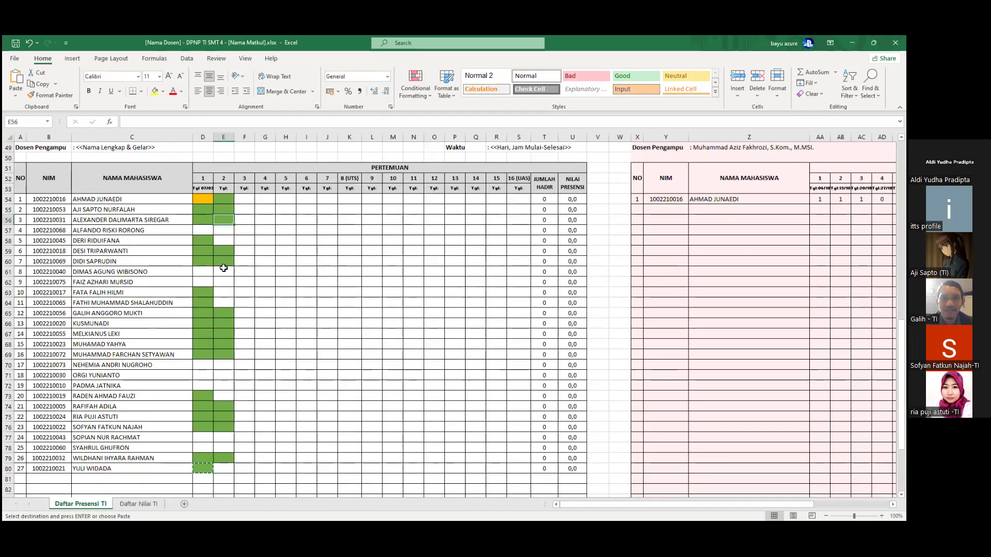
{"action": "double_click", "coordinate": [229, 187]}
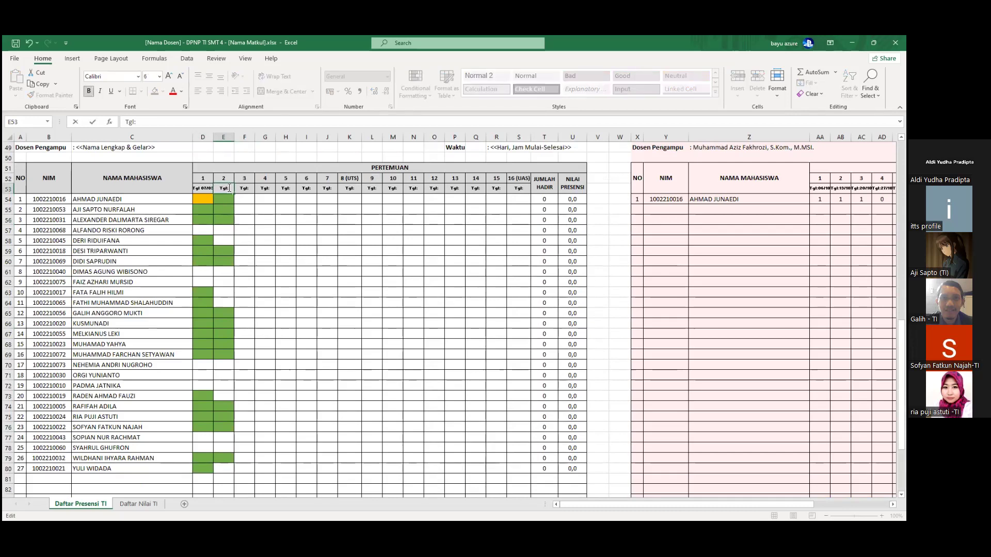
{"action": "type", "text": "14/-3"}
{"action": "key", "text": "BackSpace"}
{"action": "key", "text": "BackSpace"}
{"action": "type", "text": "03"}
{"action": "key", "text": "Return"}
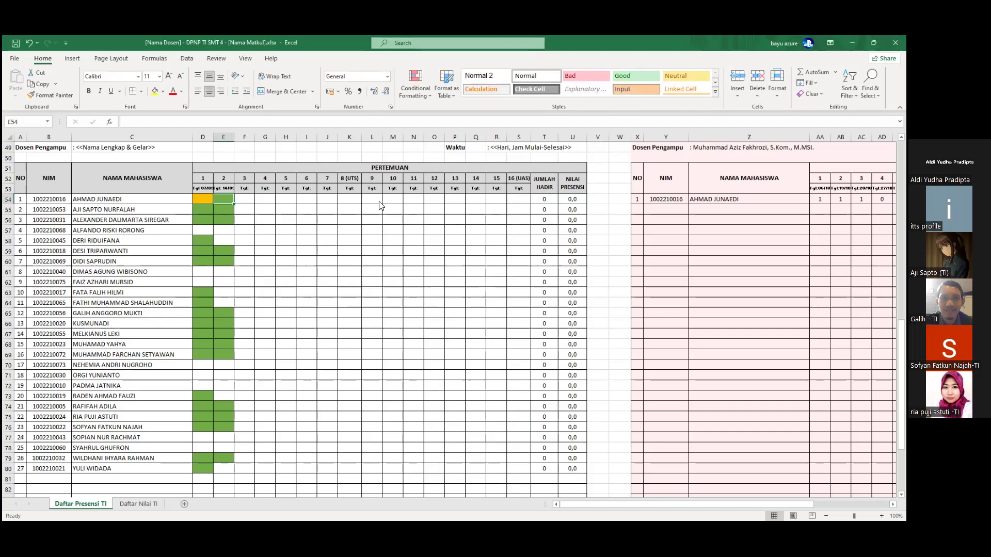
{"action": "left_click", "coordinate": [265, 241]}
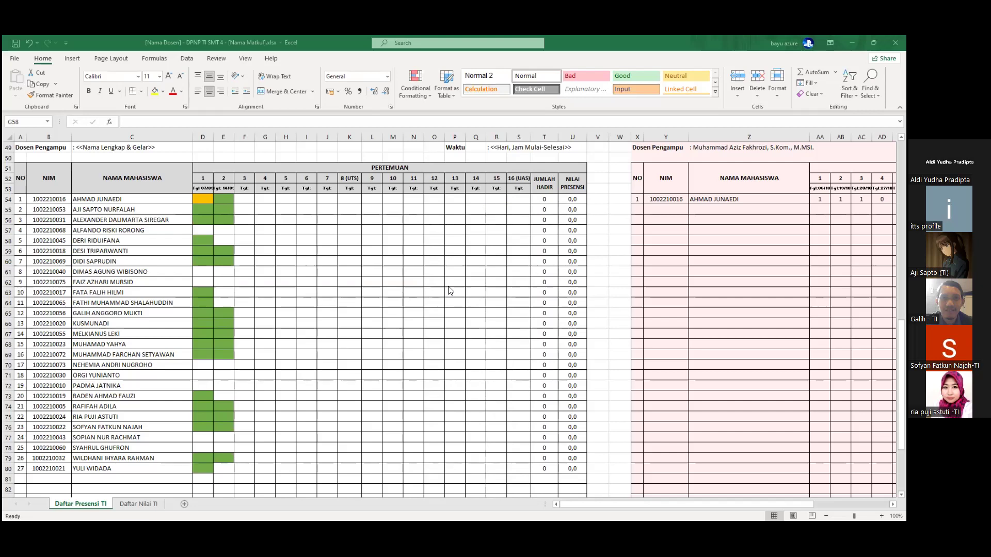
- Mark student 5 as attending meeting 2 by copying the green cell D58 into E58
{"action": "left_click", "coordinate": [221, 313]}
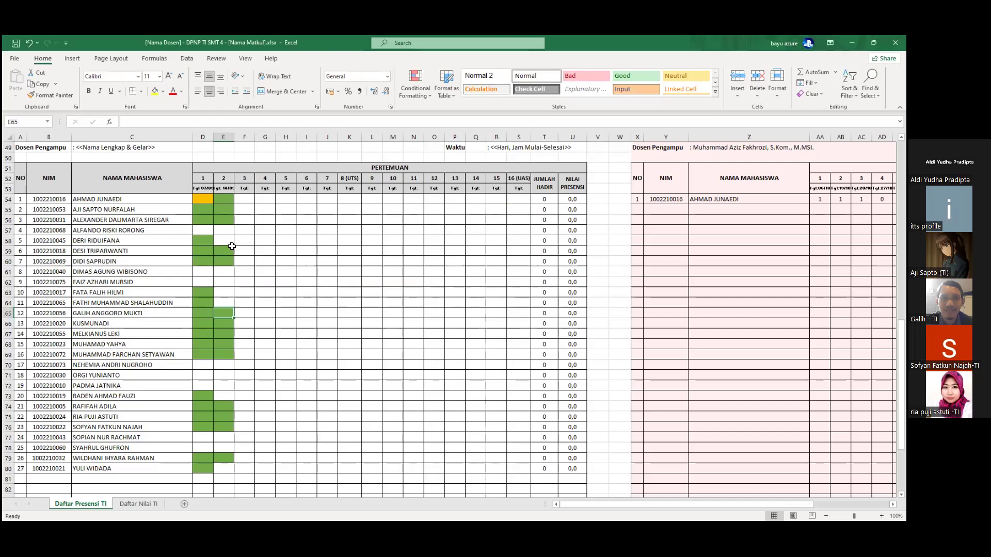
{"action": "left_click", "coordinate": [201, 239]}
{"action": "key", "text": "ctrl+c"}
{"action": "left_click", "coordinate": [227, 239]}
{"action": "key", "text": "ctrl+v"}
{"action": "left_click", "coordinate": [244, 230]}
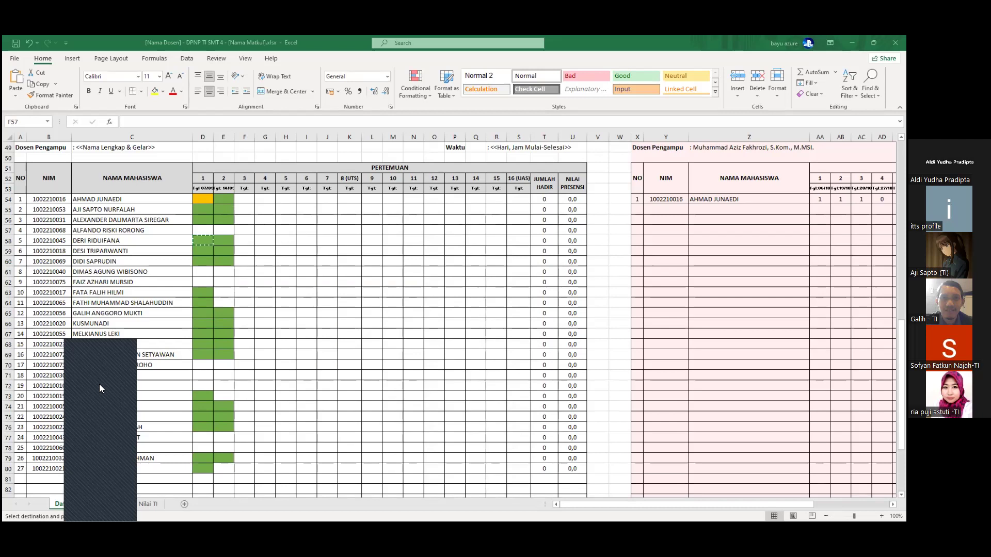
- Switch to the Software Engineering slide show and advance to the Software Process slide
{"action": "key", "text": "alt+Tab"}
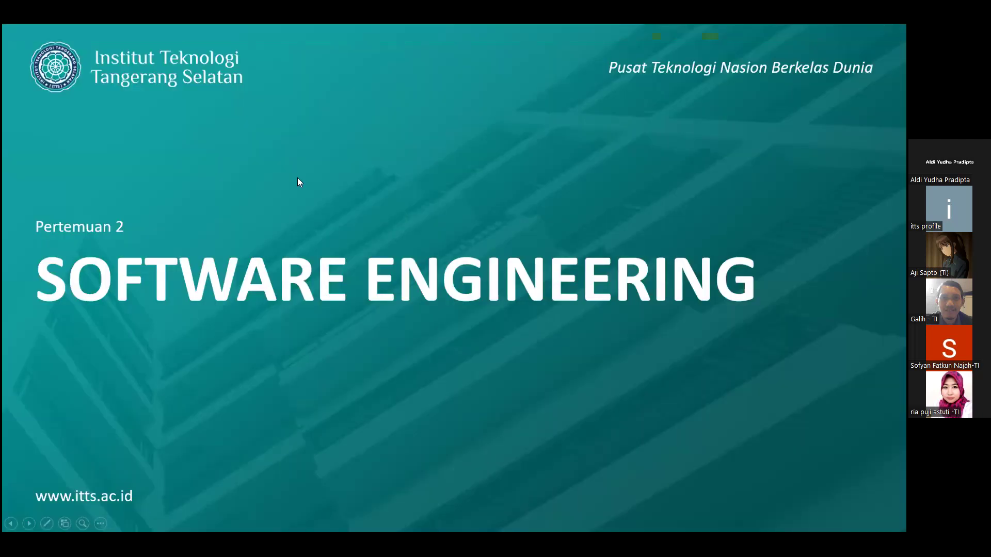
{"action": "left_click", "coordinate": [298, 178]}
{"action": "left_click", "coordinate": [297, 178]}
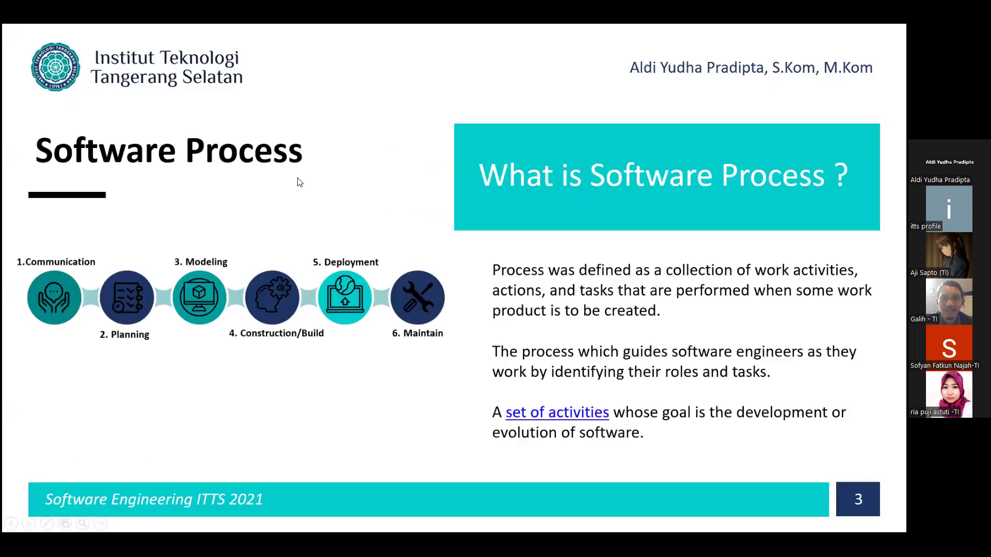